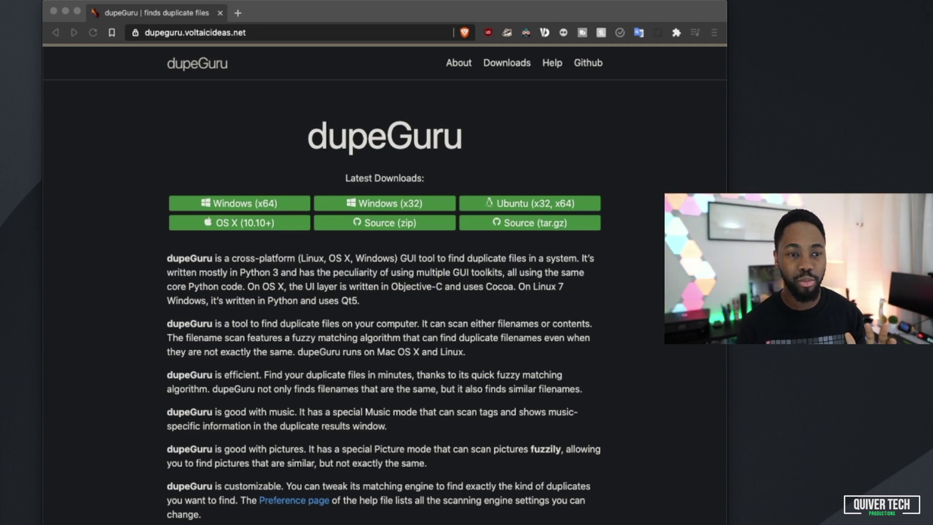
Preview the photos in the Different photos folder full-screen, then return to Photo Test.
left_click_drag(932, 112, 160, 169)
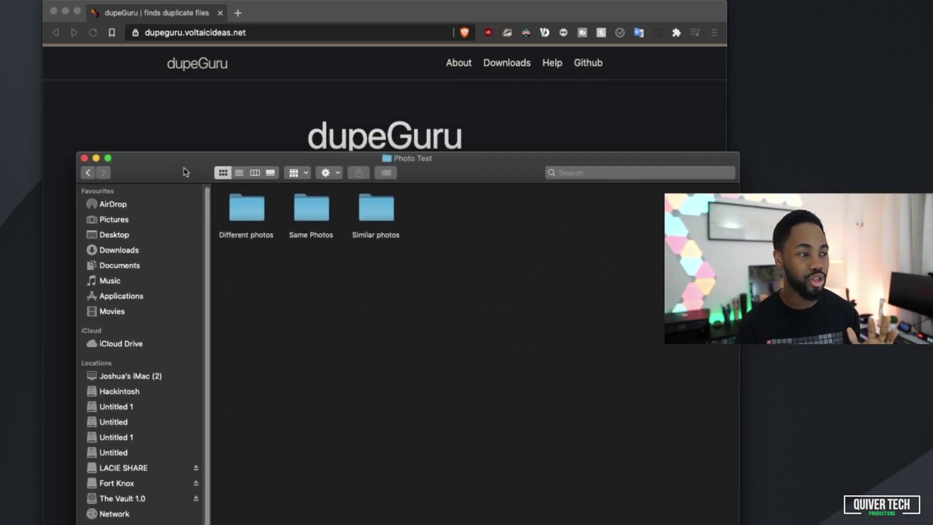
double_click(261, 212)
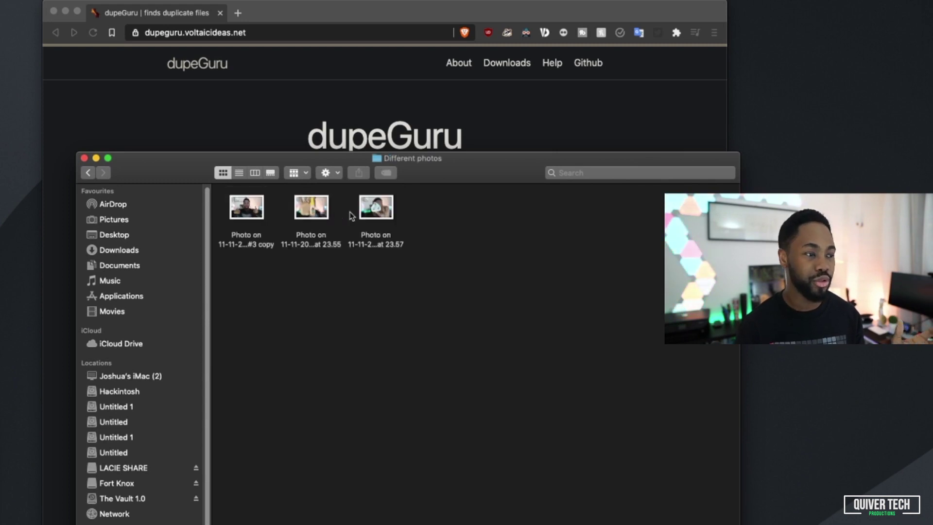
left_click(239, 213)
key("space")
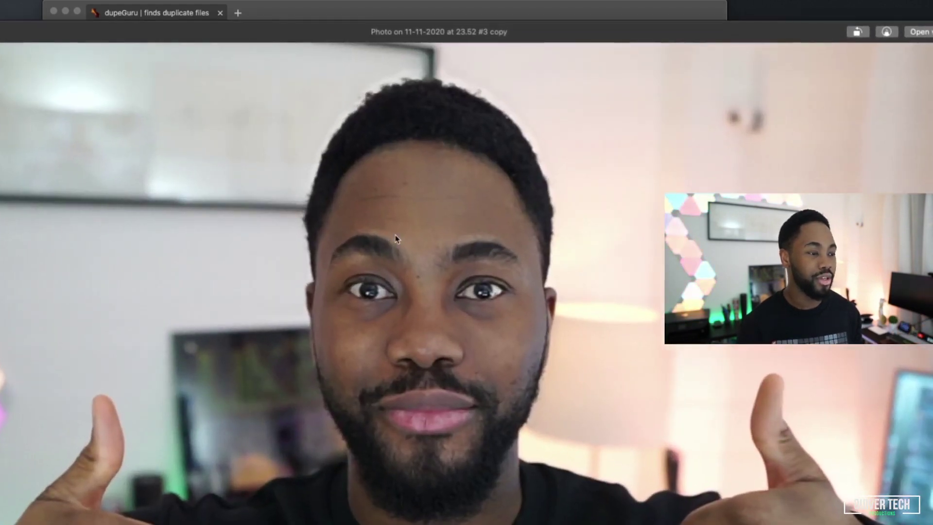
key("Right")
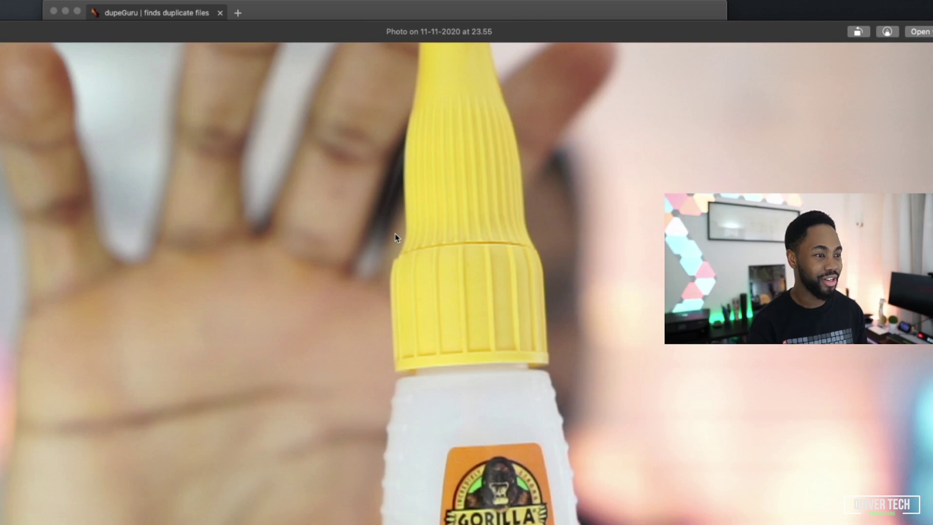
key("Right")
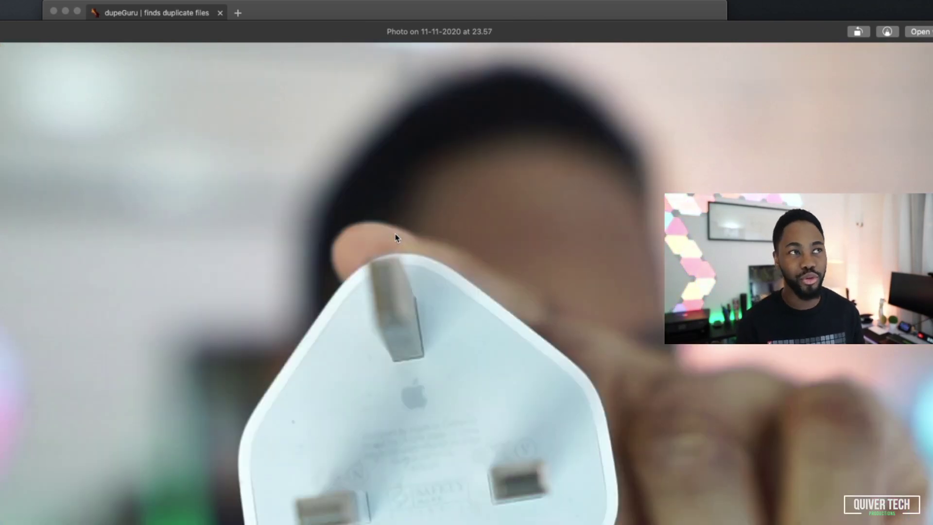
key("space")
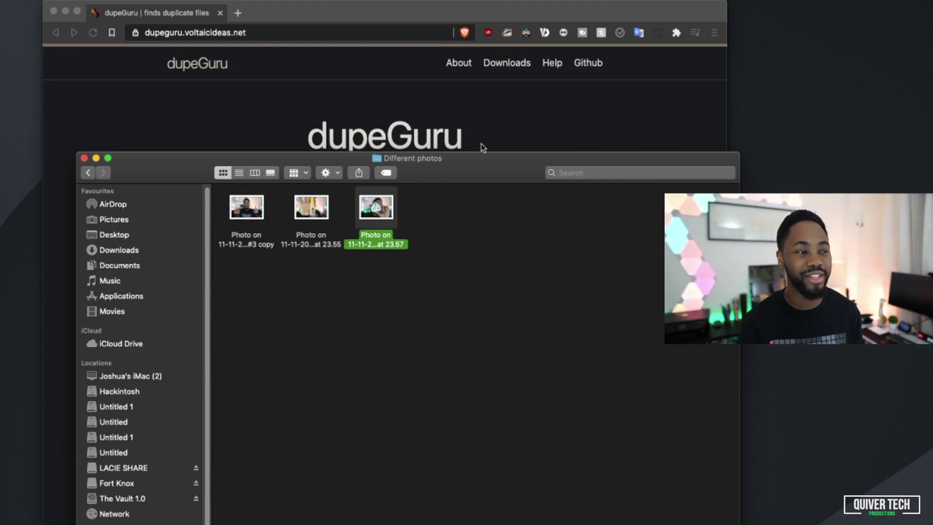
left_click_drag(467, 173, 483, 132)
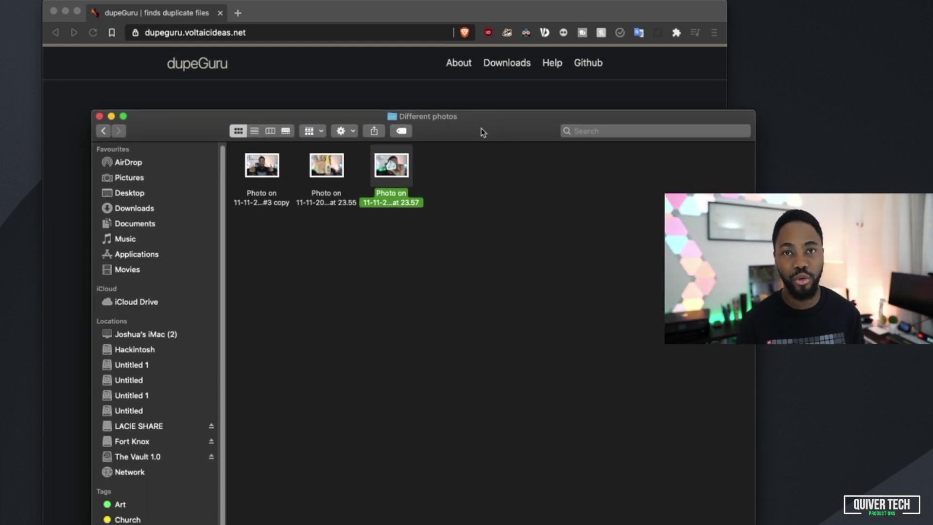
left_click(103, 131)
Preview the identical copies in the Same Photos folder, then return to Photo Test.
double_click(337, 171)
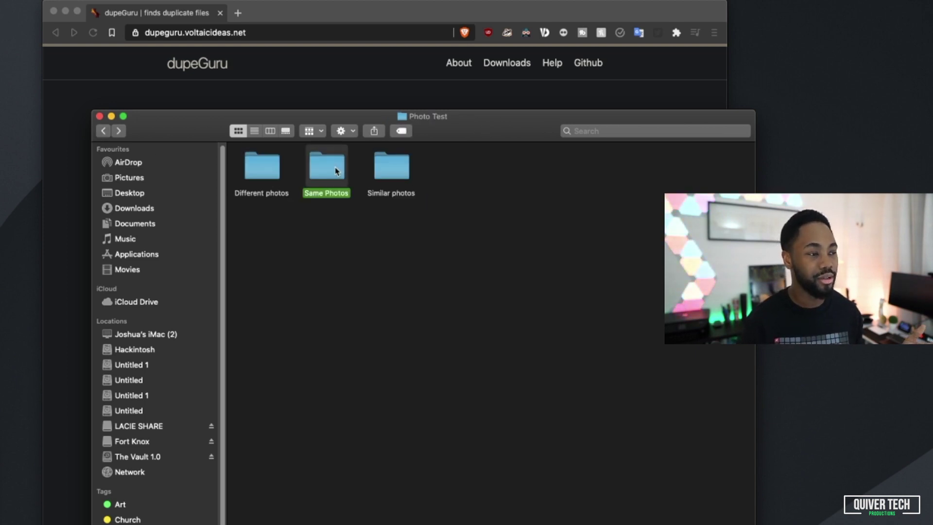
left_click(274, 172)
key("space")
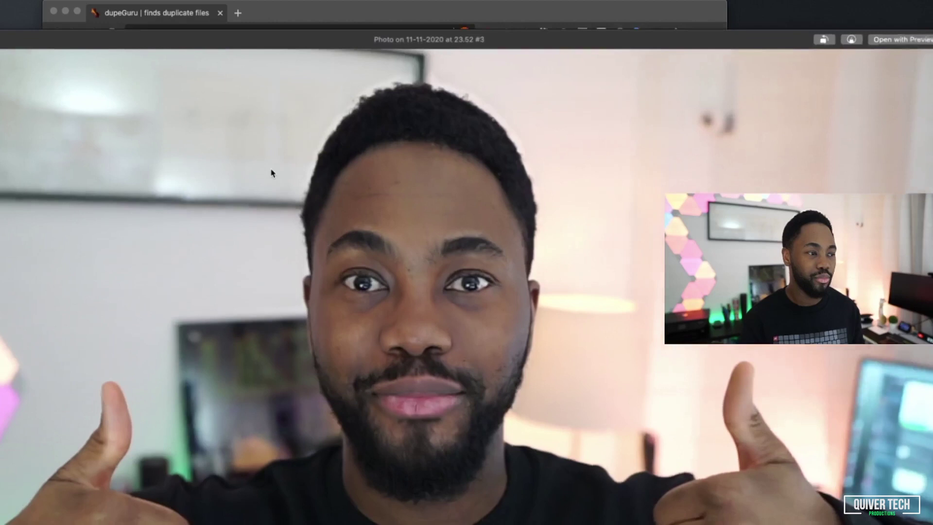
key("Right")
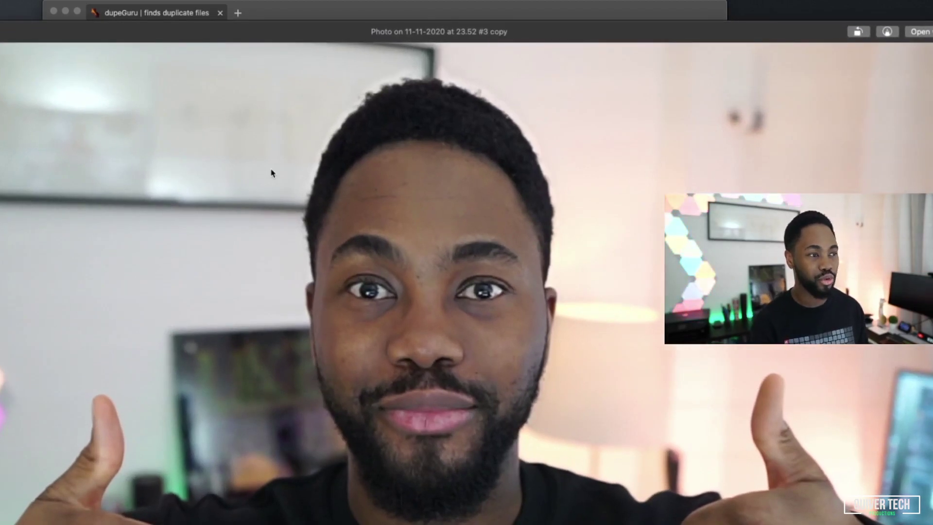
key("Right")
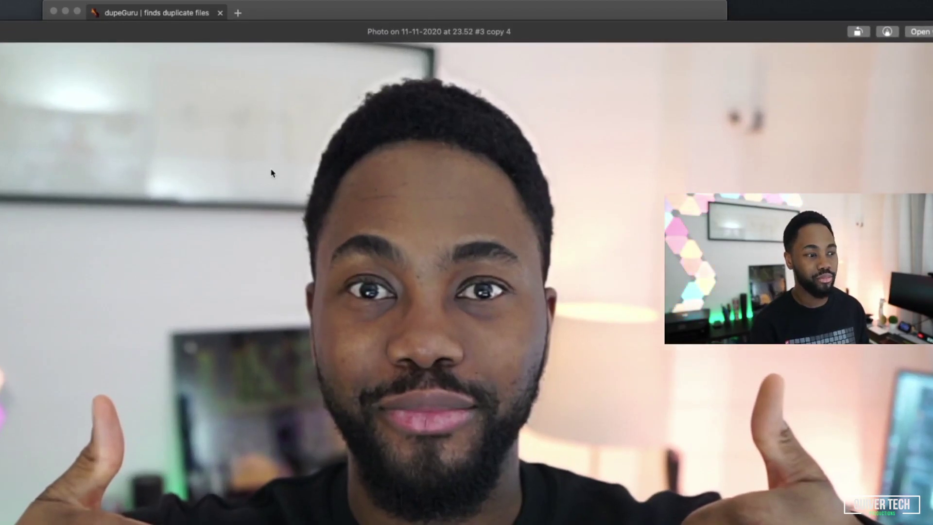
key("space")
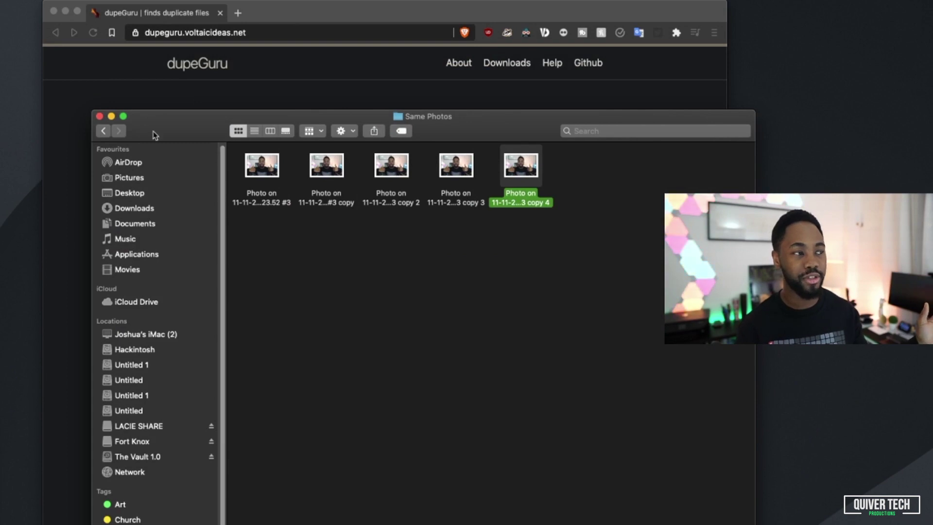
left_click(103, 131)
Open Similar photos and Quick Look through its four photos, ending at the 23.53 shot.
left_click(387, 170)
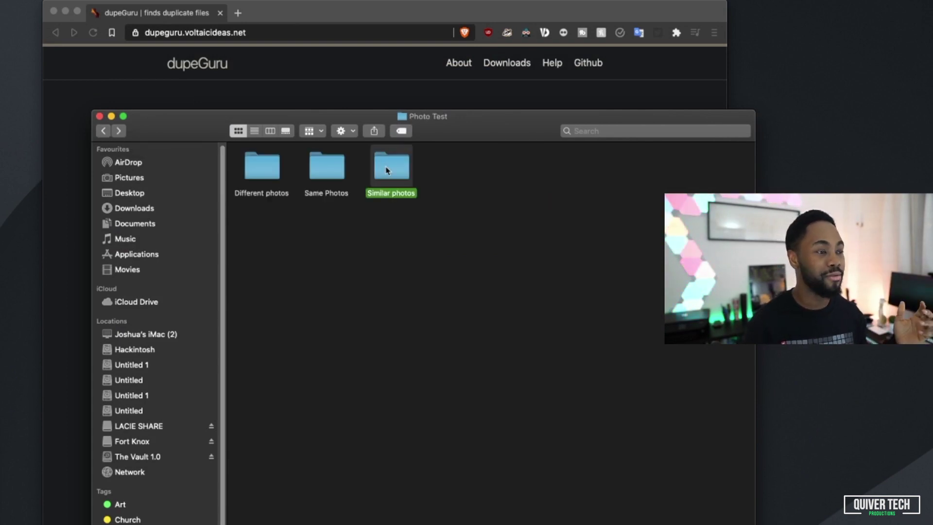
double_click(387, 170)
left_click(279, 171)
key("space")
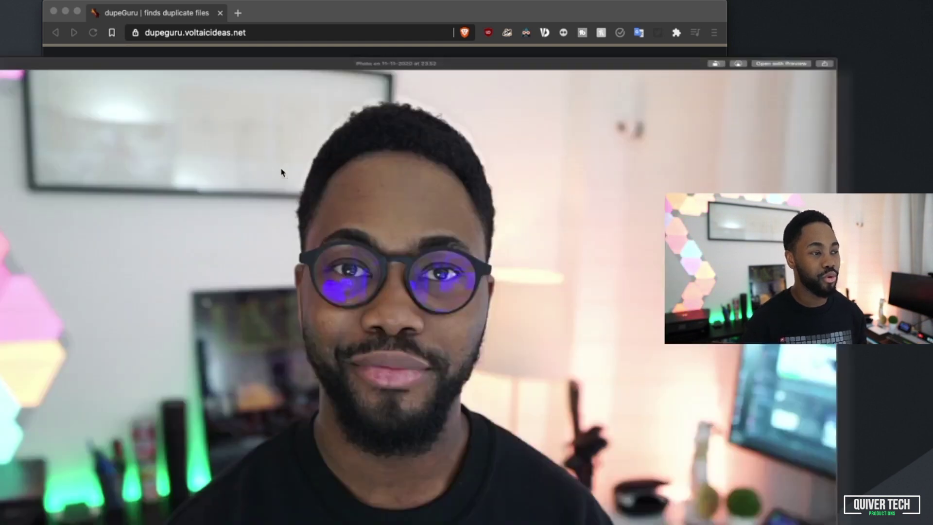
key("Right")
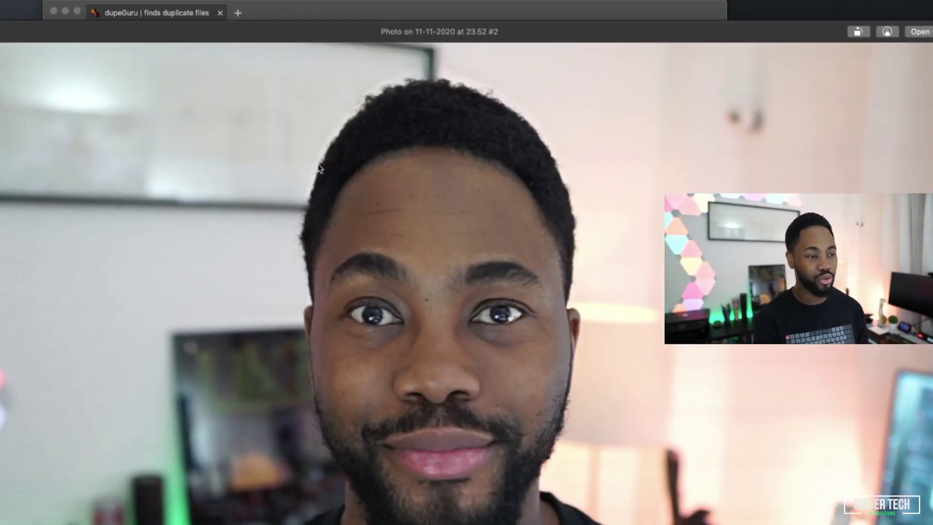
key("Left")
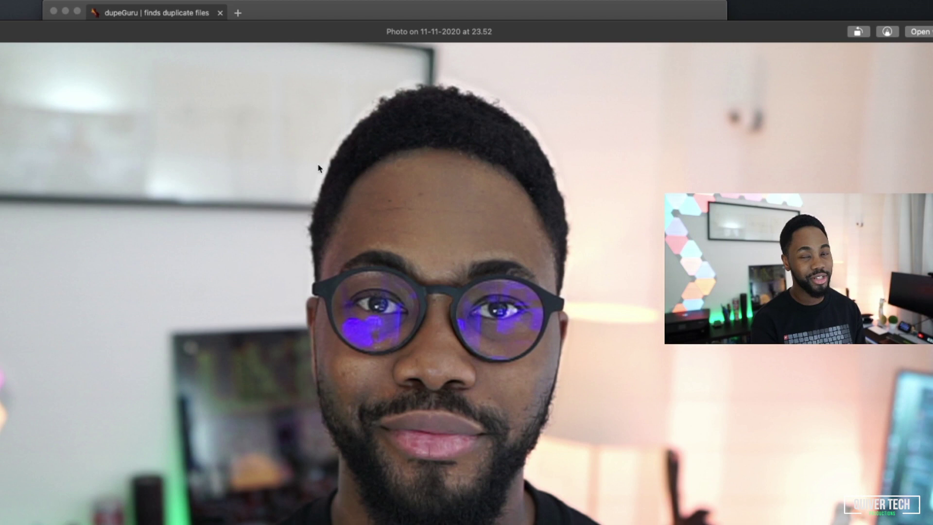
key("Right")
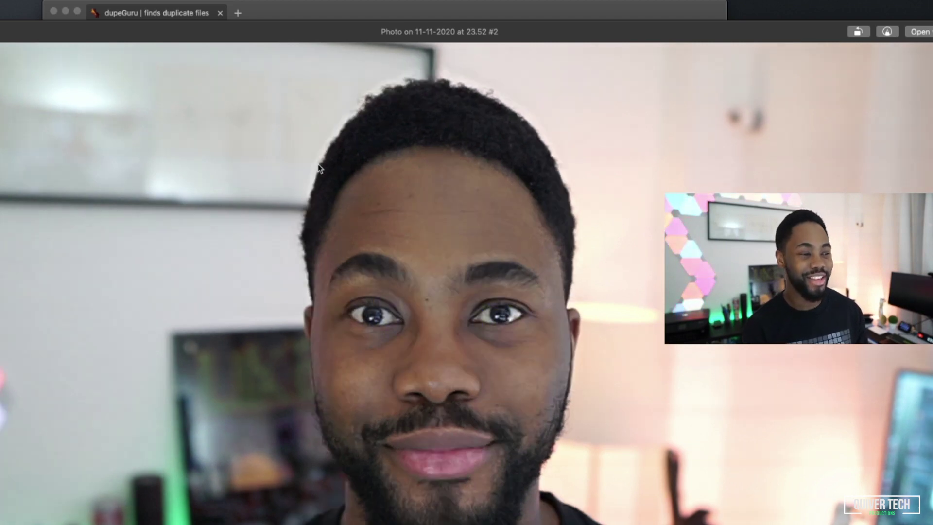
key("Right")
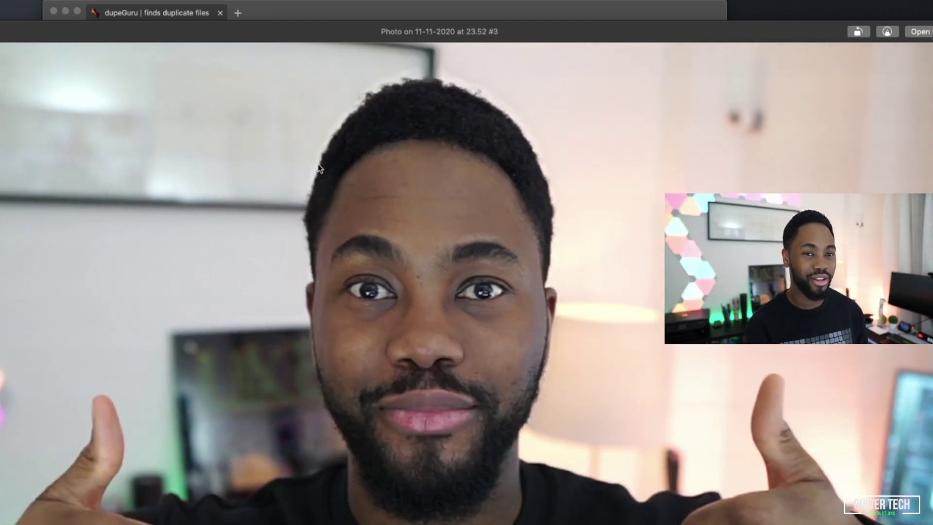
key("Right")
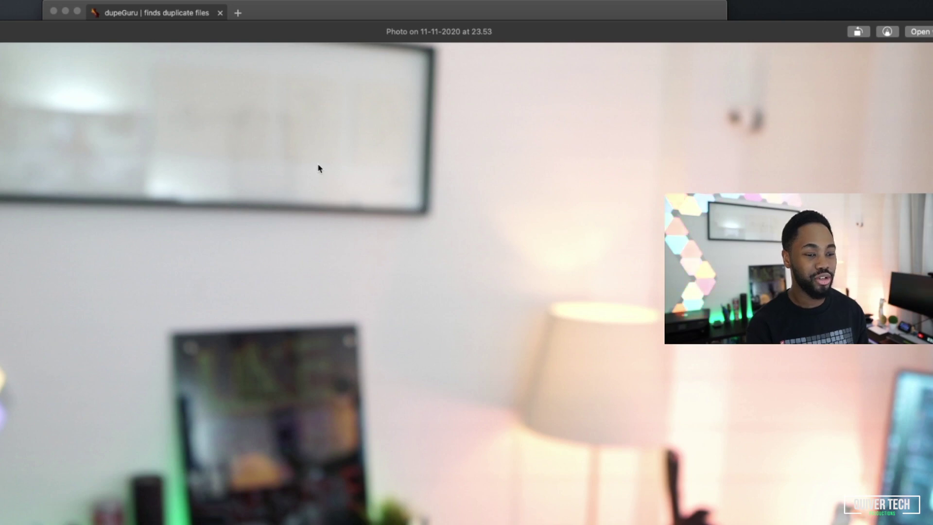
key("space")
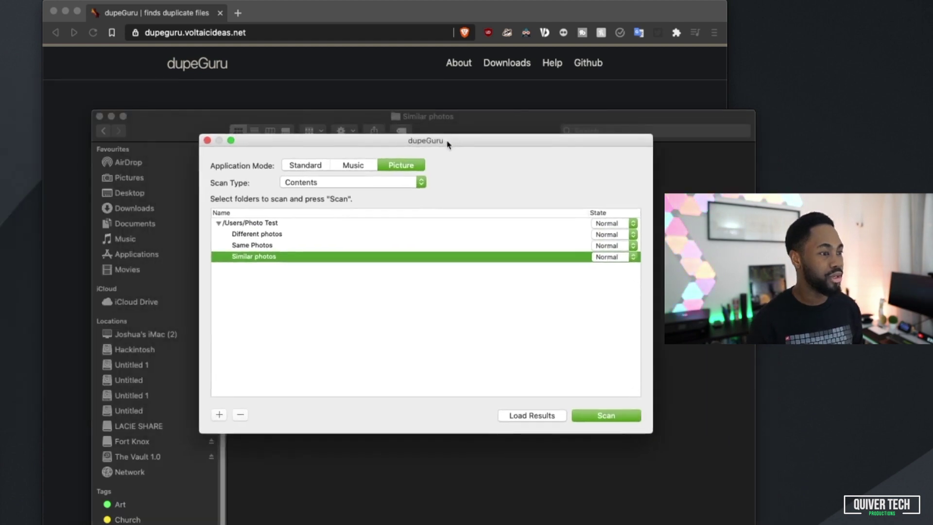
Move dupeGuru aside and collapse /Users/Photo Test so its three subfolders are hidden.
left_click_drag(448, 144, 536, 186)
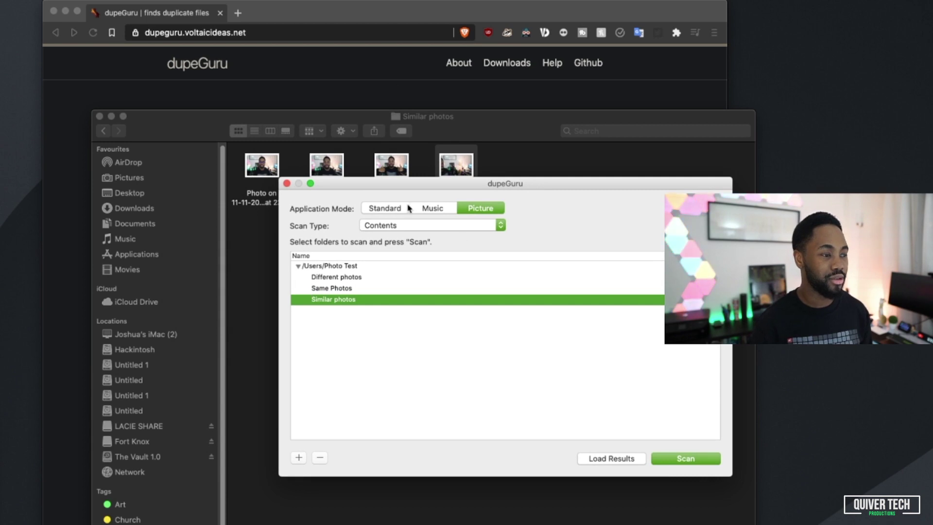
left_click(299, 267)
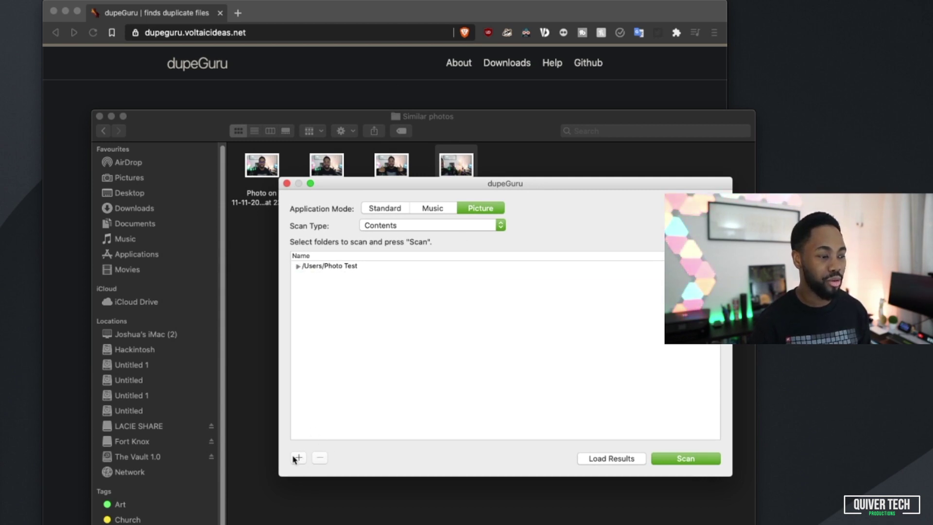
left_click(297, 266)
left_click(298, 267)
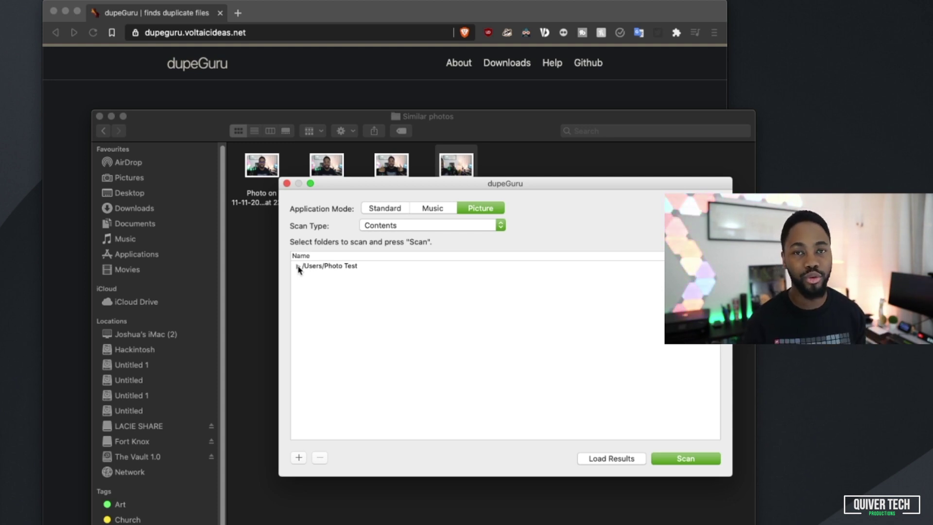
Try the Music and Picture application modes, then settle on Standard mode with Contents scan type.
left_click(379, 210)
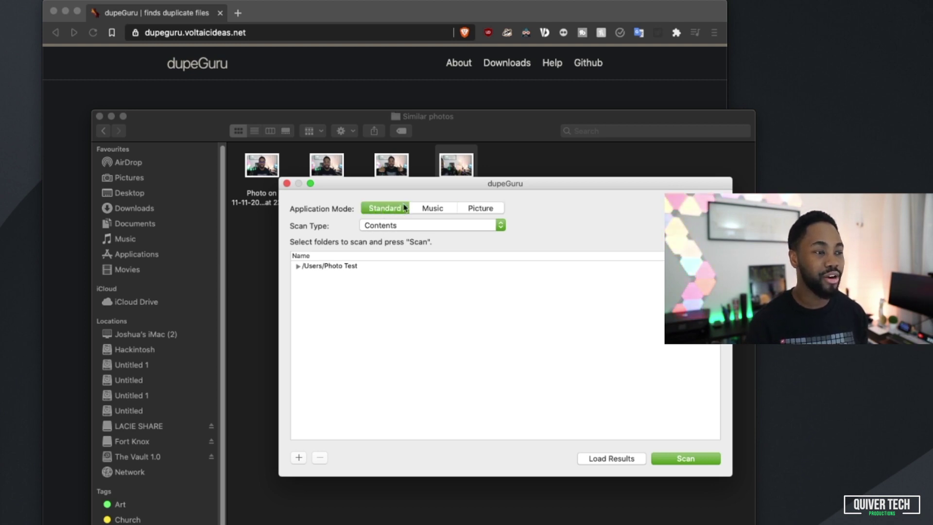
left_click(435, 211)
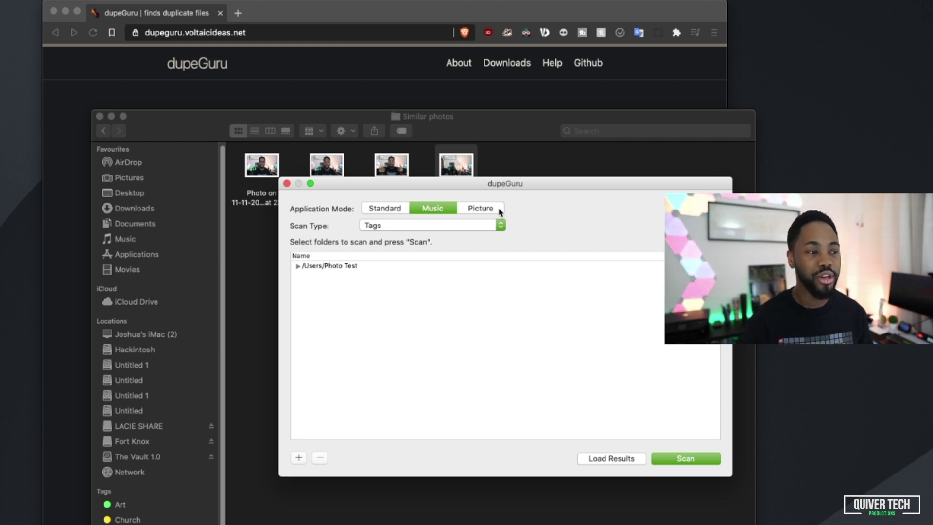
left_click(471, 214)
left_click(439, 226)
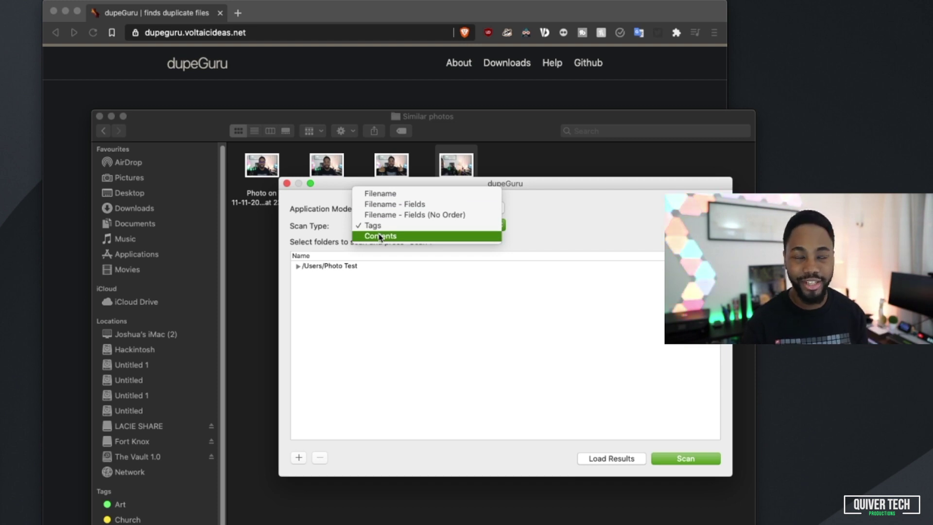
left_click(336, 227)
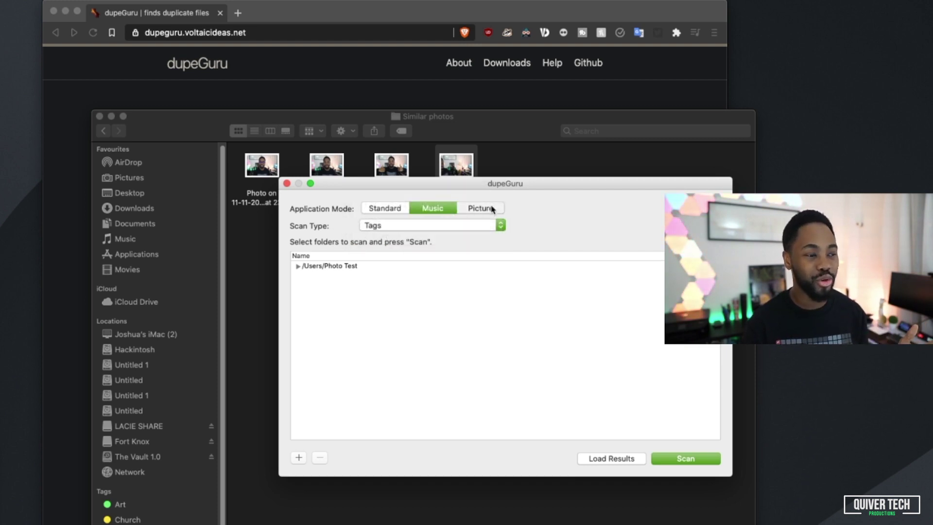
left_click(492, 210)
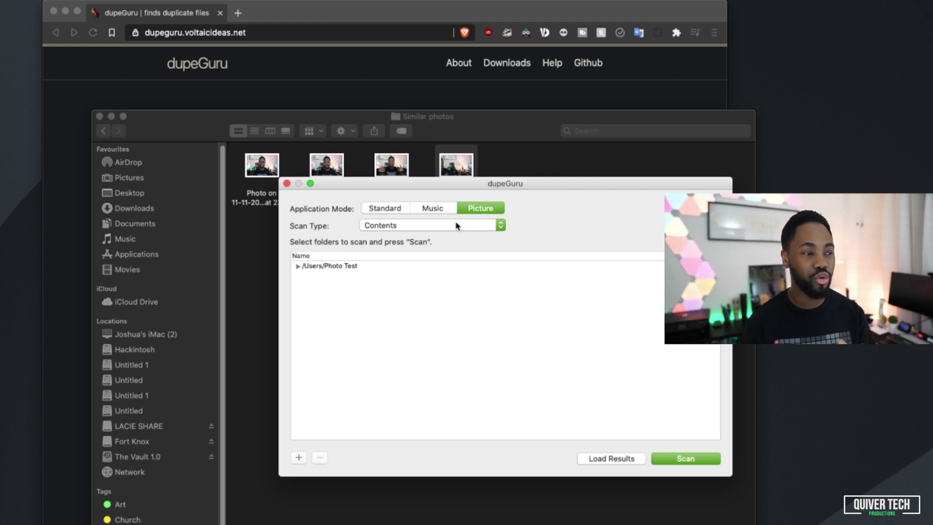
left_click(461, 224)
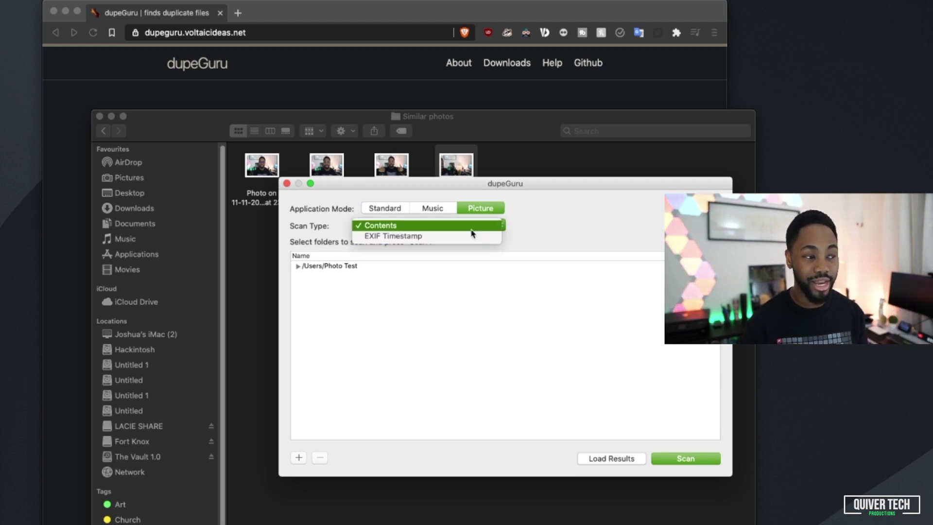
left_click(530, 230)
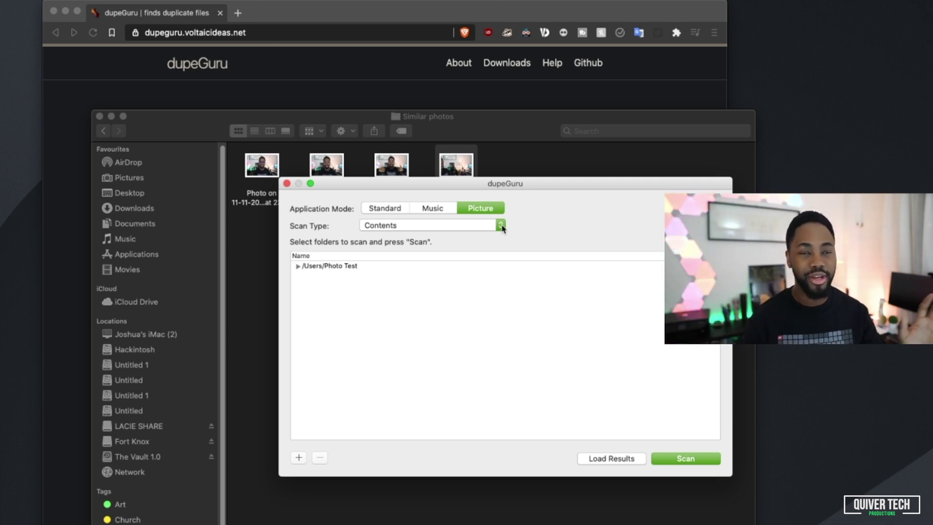
left_click(396, 212)
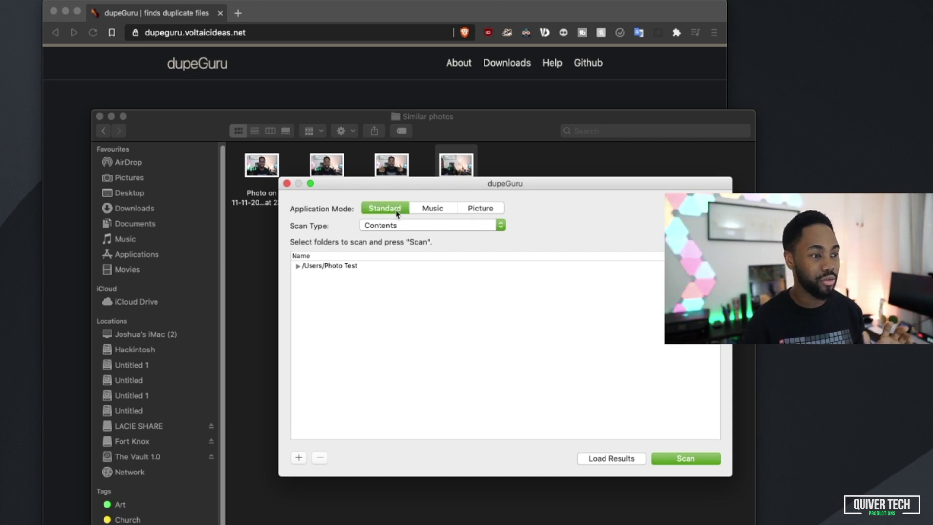
left_click(412, 227)
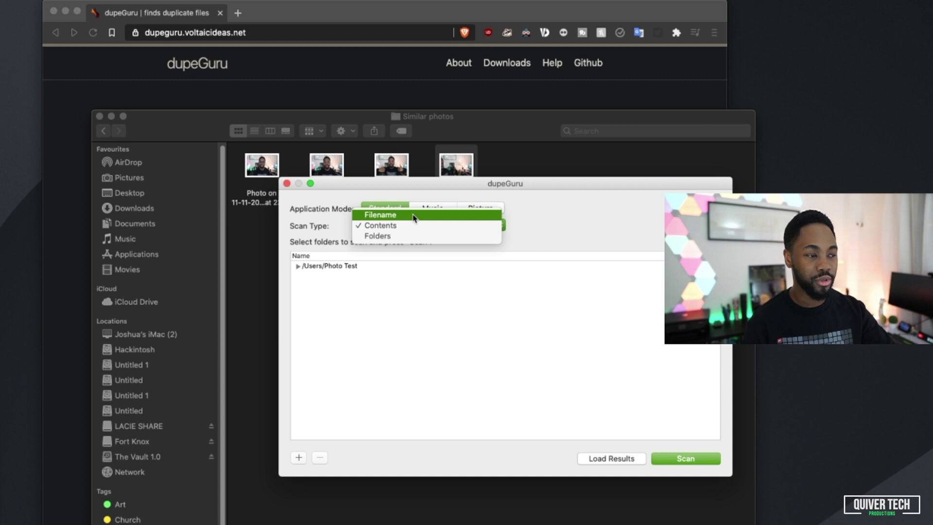
left_click(454, 225)
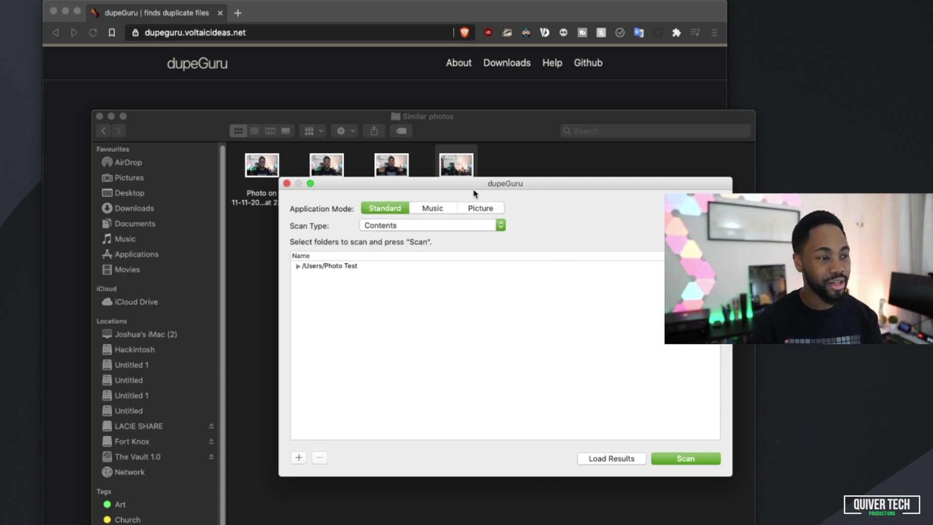
Return Finder to the Photo Test folder and rearrange the Finder and dupeGuru windows side by side.
left_click_drag(470, 190, 500, 213)
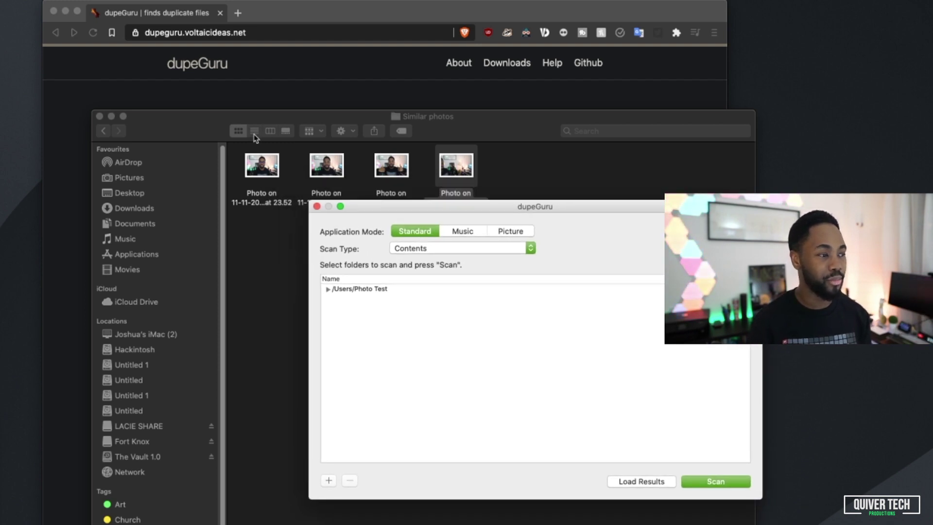
left_click(218, 133)
left_click(103, 130)
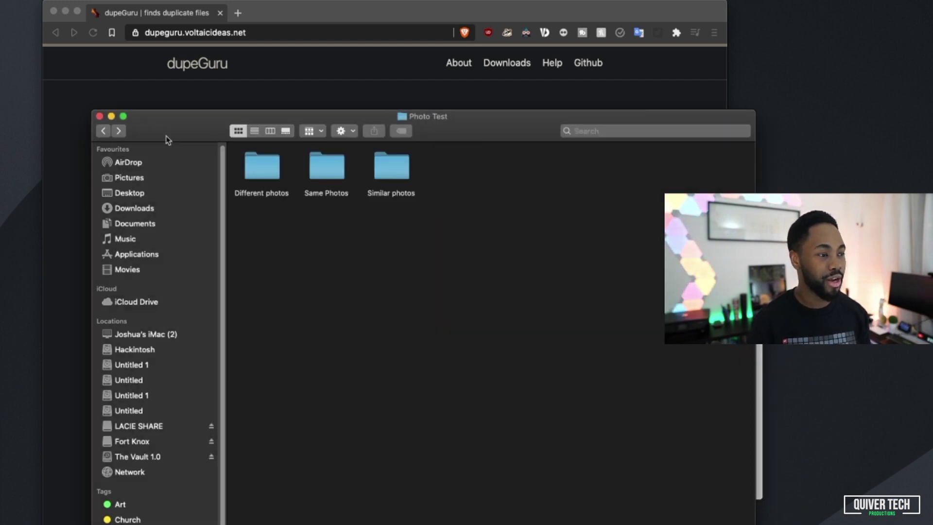
left_click(704, 131)
left_click_drag(510, 114, 298, 112)
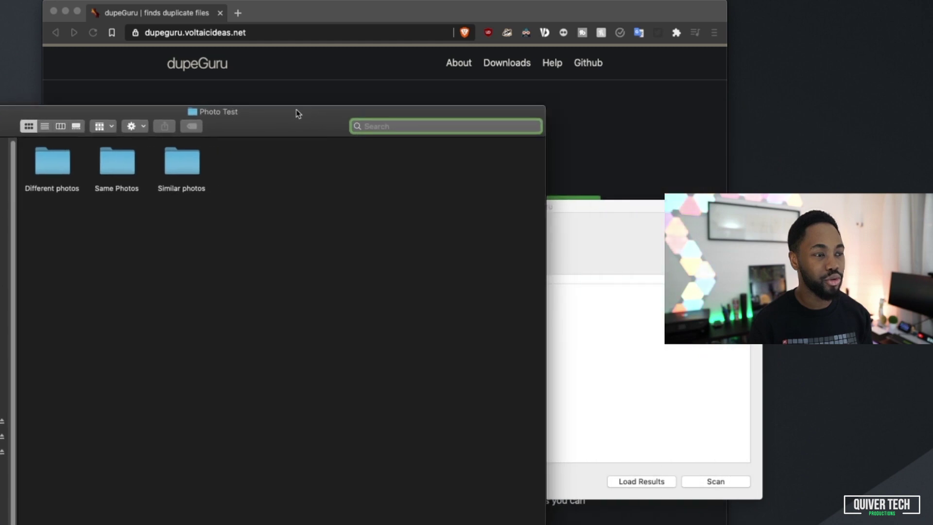
left_click(639, 210)
left_click_drag(639, 210, 522, 201)
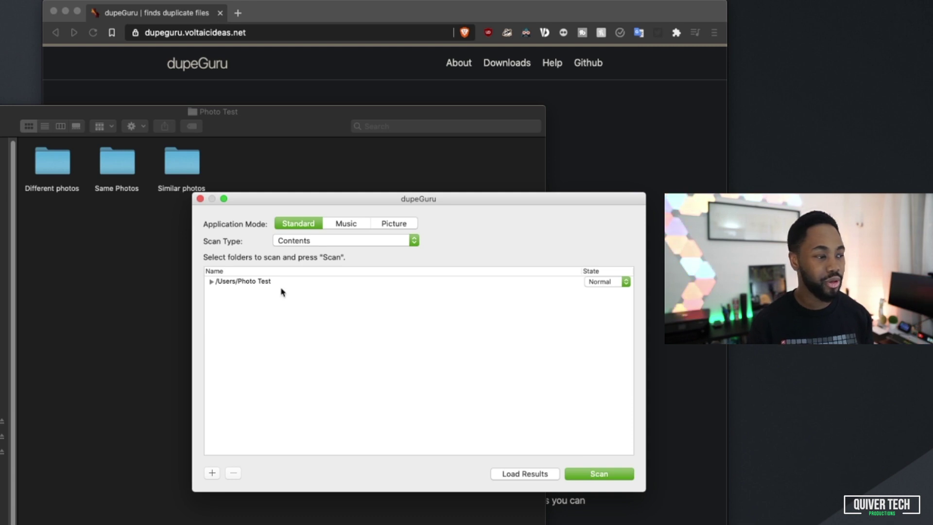
Scan Photo Test, discarding the earlier unsaved results, and move the Results window aside.
left_click(591, 477)
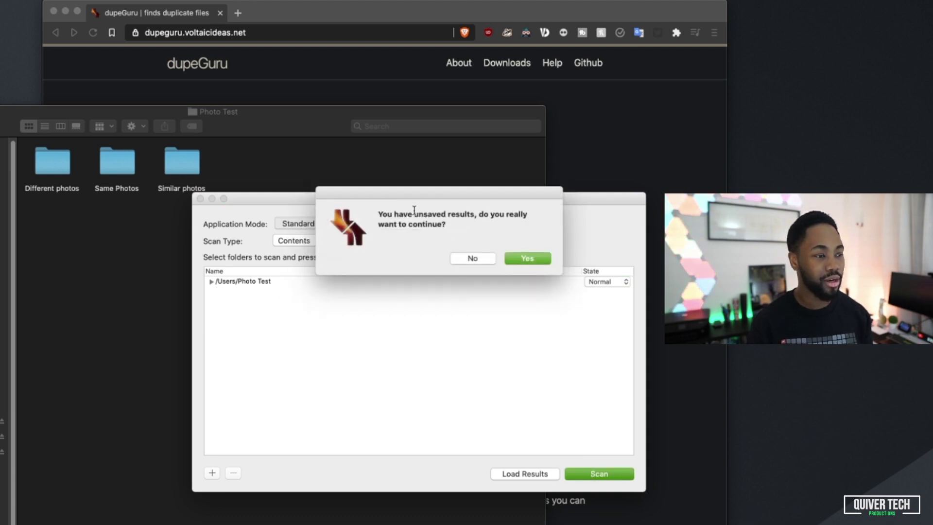
left_click(524, 262)
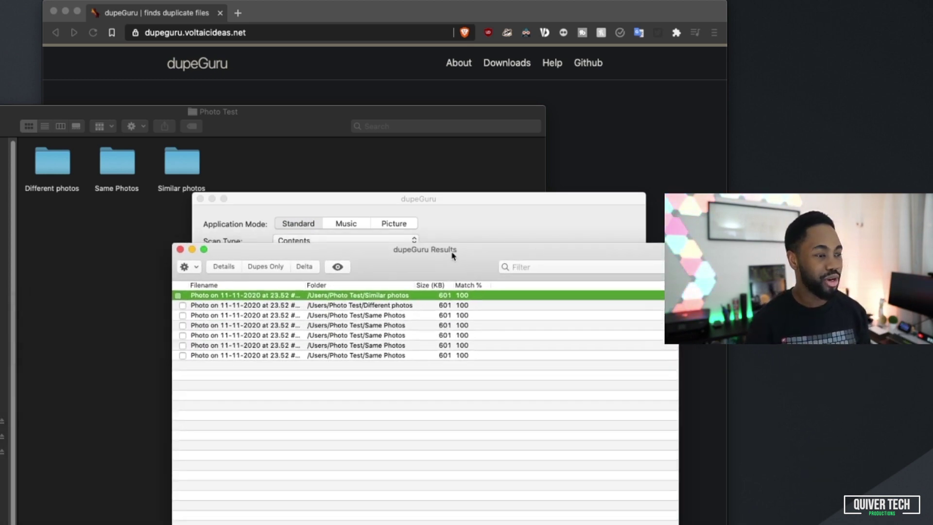
left_click_drag(452, 253, 444, 274)
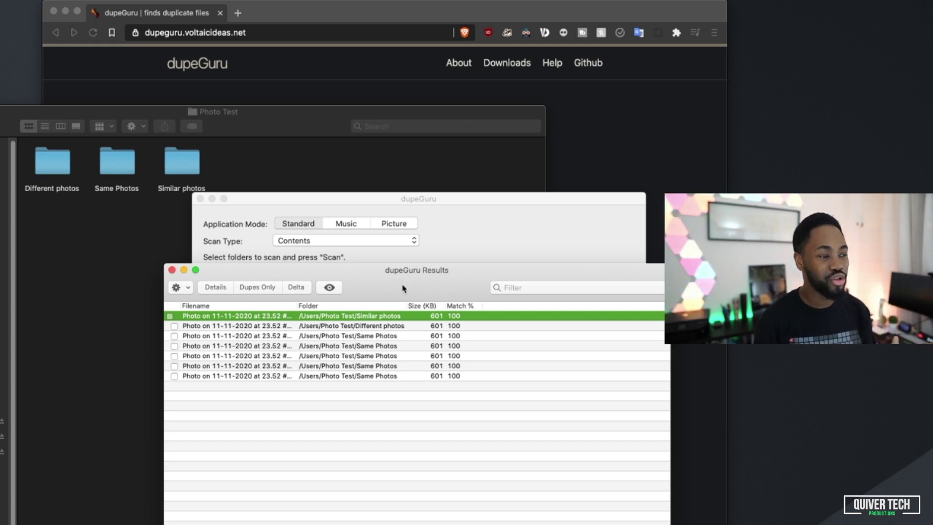
Look through the result rows, ending with the third result selected.
left_click_drag(402, 288, 428, 256)
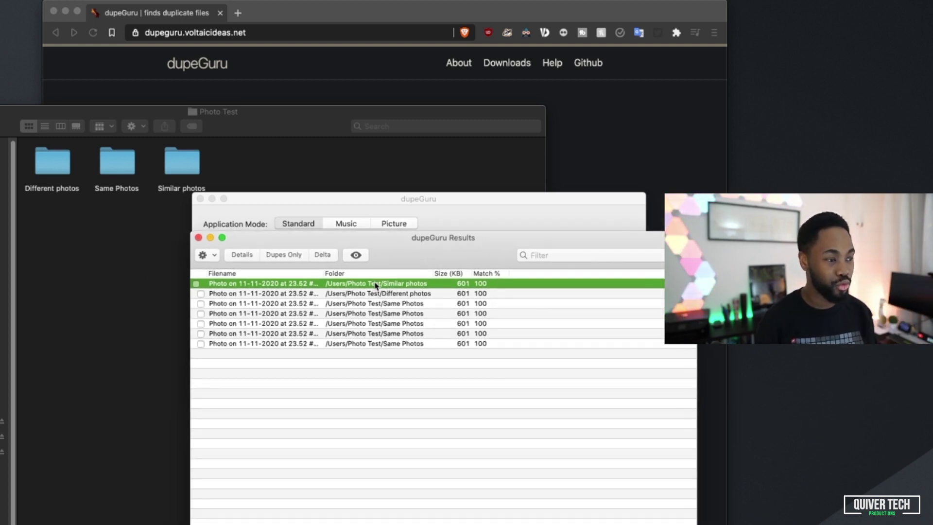
left_click(296, 295)
left_click(343, 305)
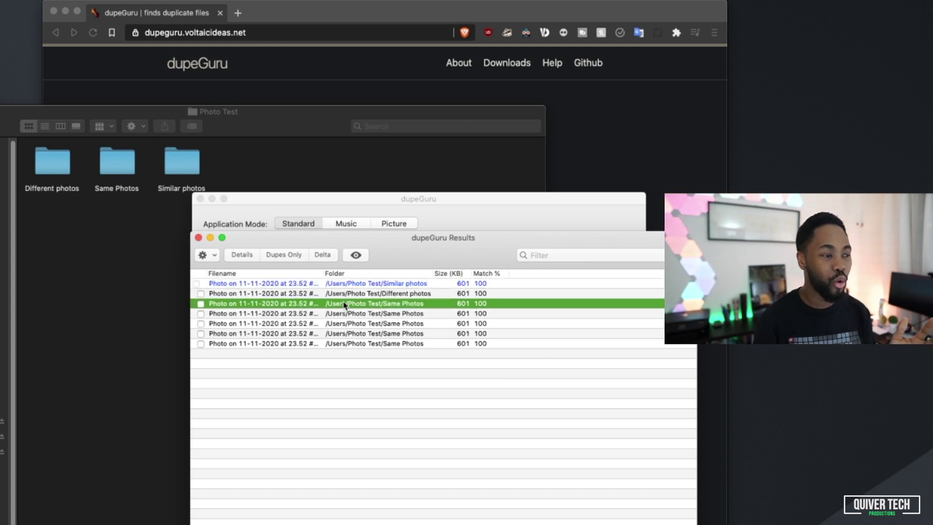
left_click(395, 343)
left_click(389, 314)
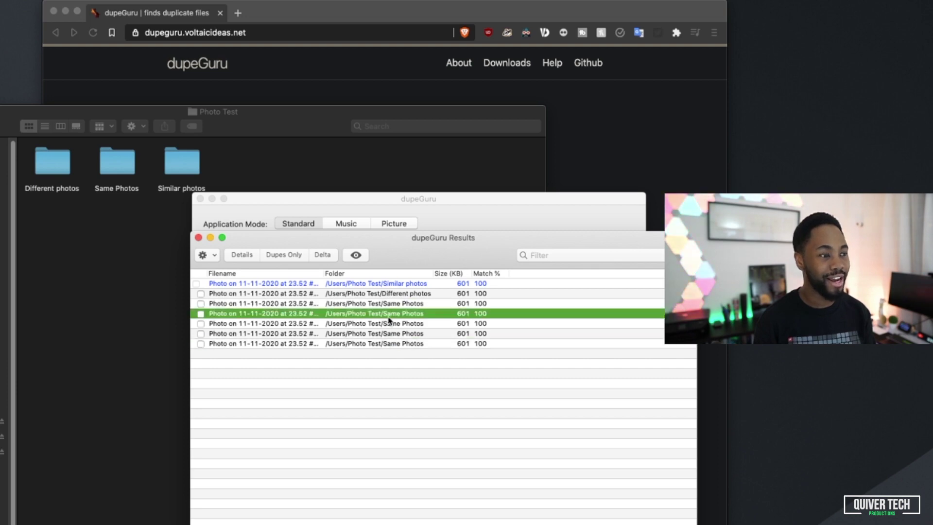
left_click(386, 304)
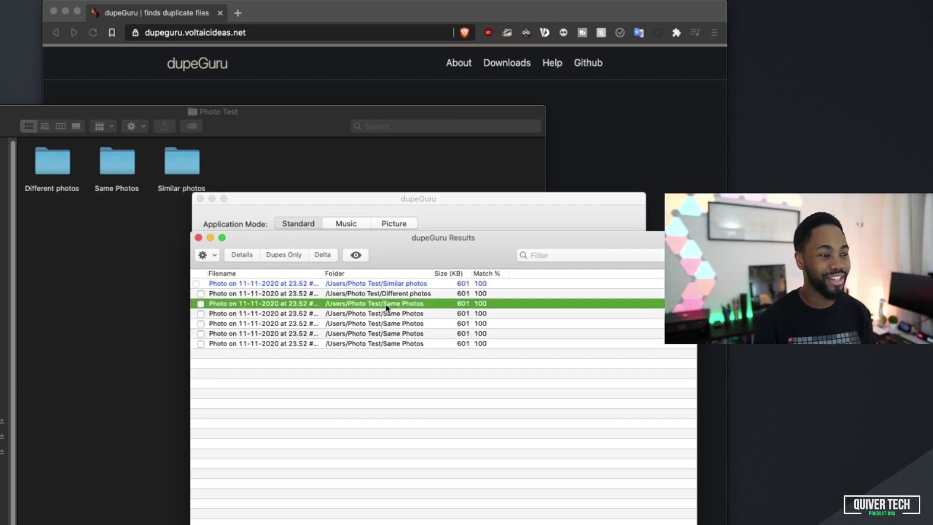
Preview the third result's photo full-screen twice, then select the fifth result, a Same Photos copy.
left_click(356, 255)
key("space")
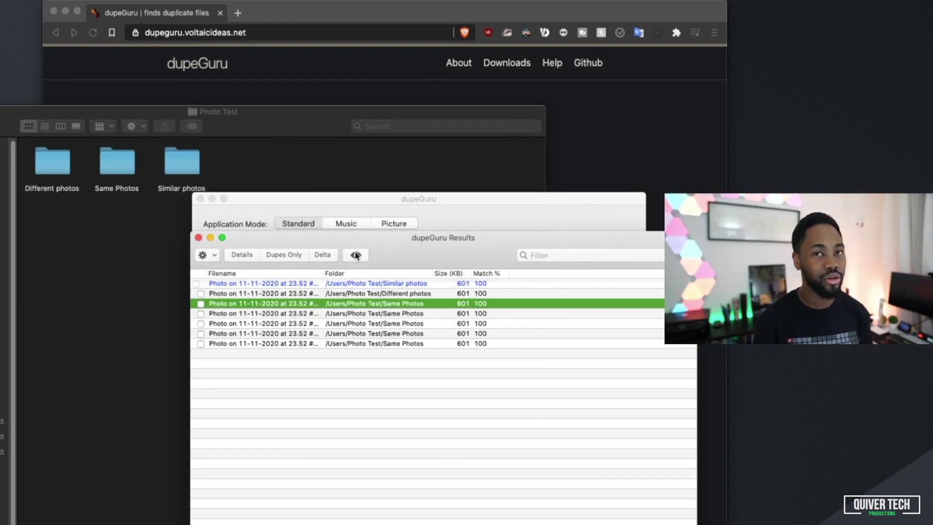
left_click(357, 256)
left_click(356, 255)
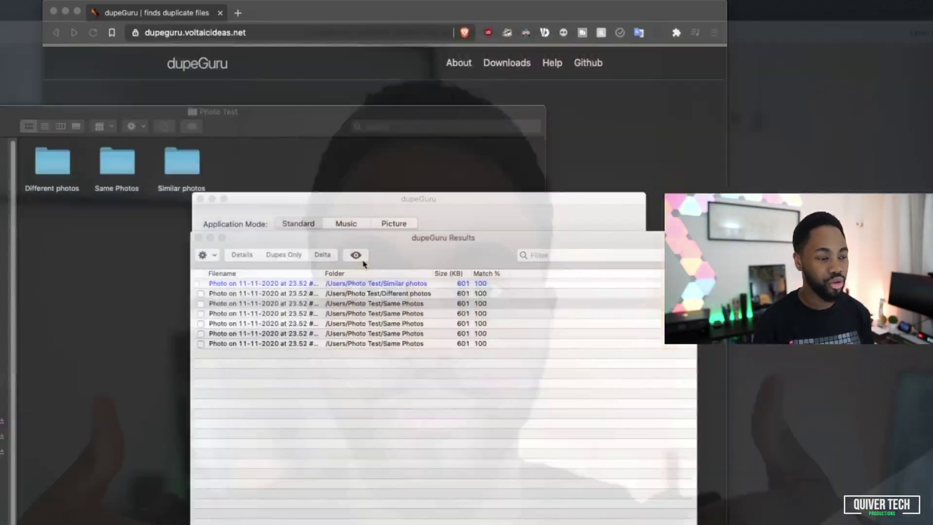
left_click(361, 305)
left_click(352, 323)
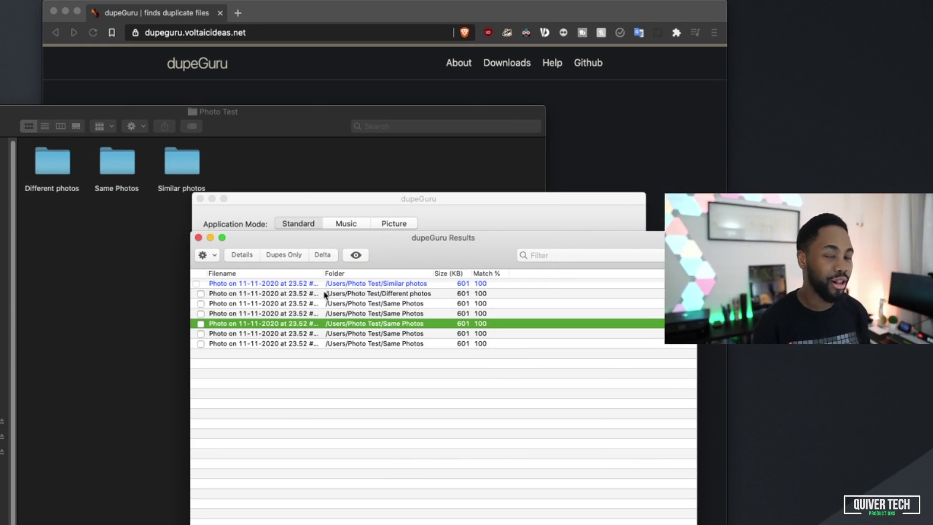
Mark the fifth result, then also mark the Different photos, third and fourth results.
key("space")
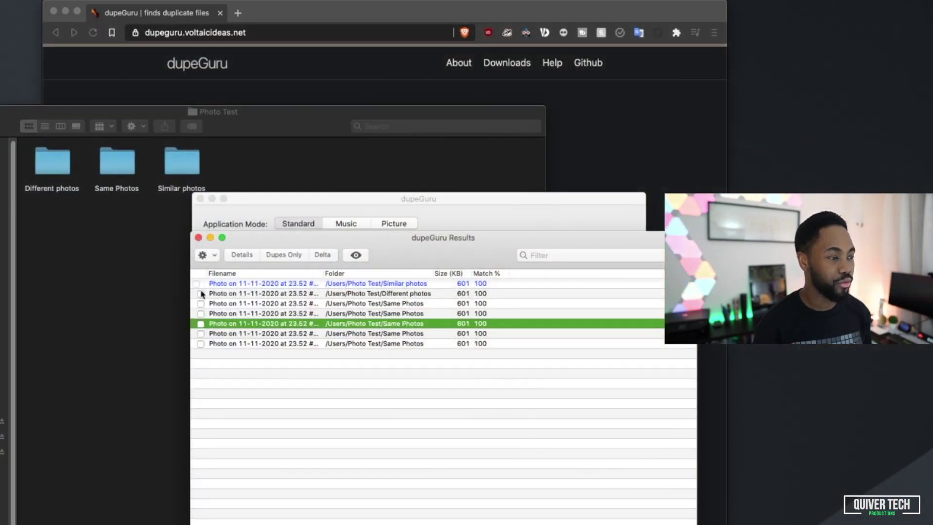
left_click(197, 286)
left_click(201, 294)
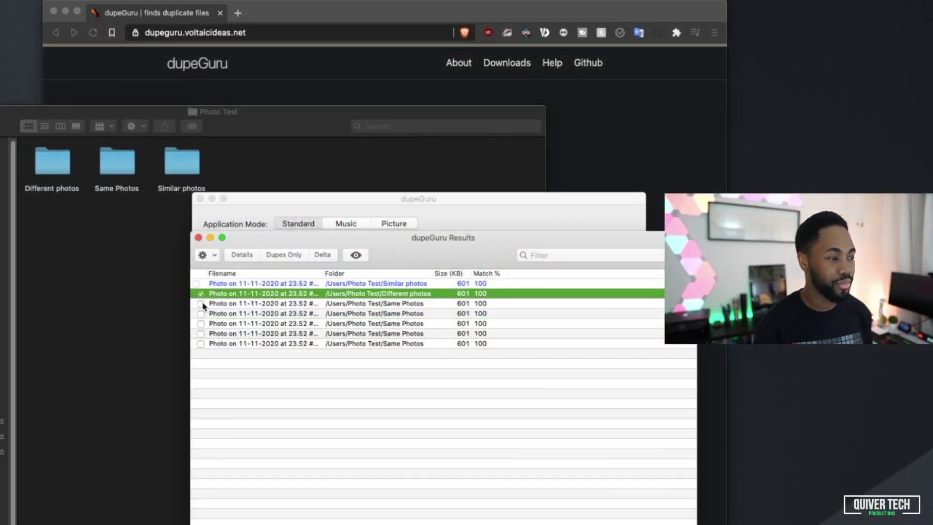
left_click(201, 303)
left_click(201, 313)
left_click(201, 323)
Review the context-menu actions for the marked results without running any.
right_click(259, 316)
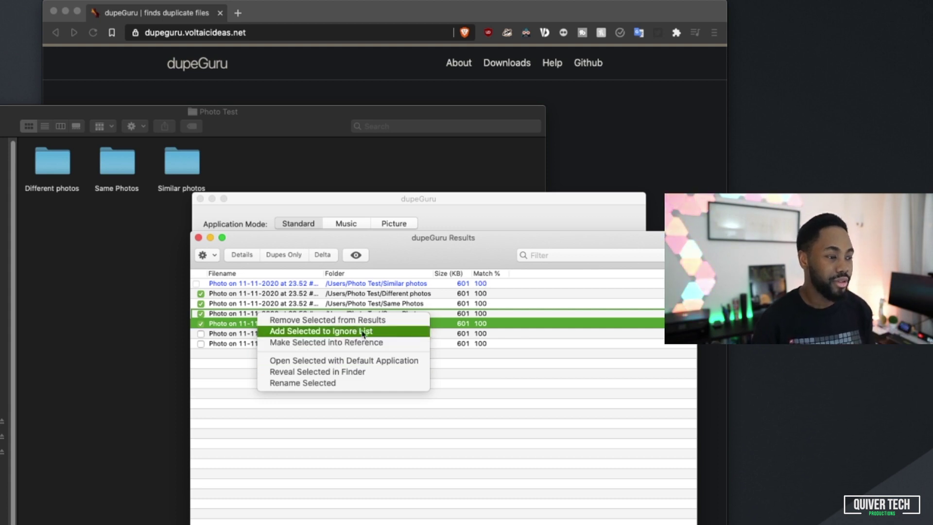
left_click(364, 301)
right_click(359, 296)
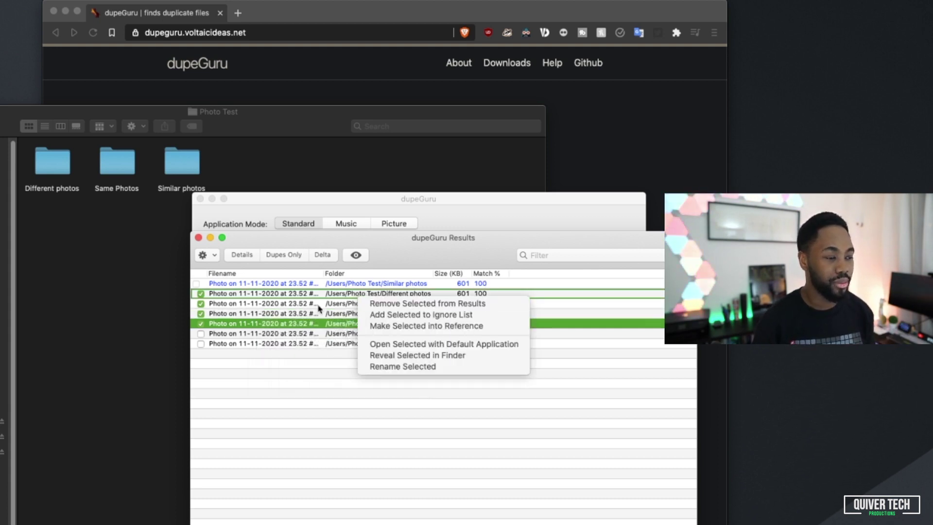
left_click(609, 304)
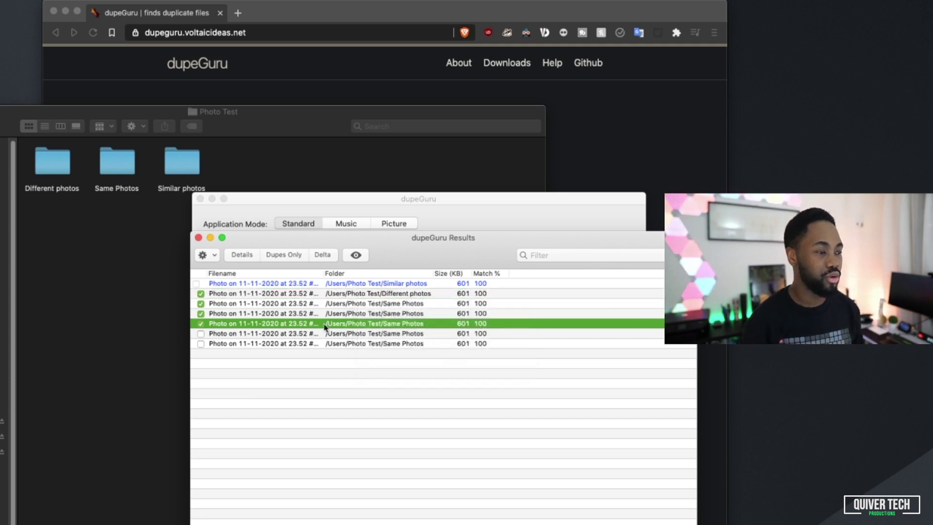
Unmark the Different photos, third and fourth results, leaving the fifth row selected.
left_click(279, 313)
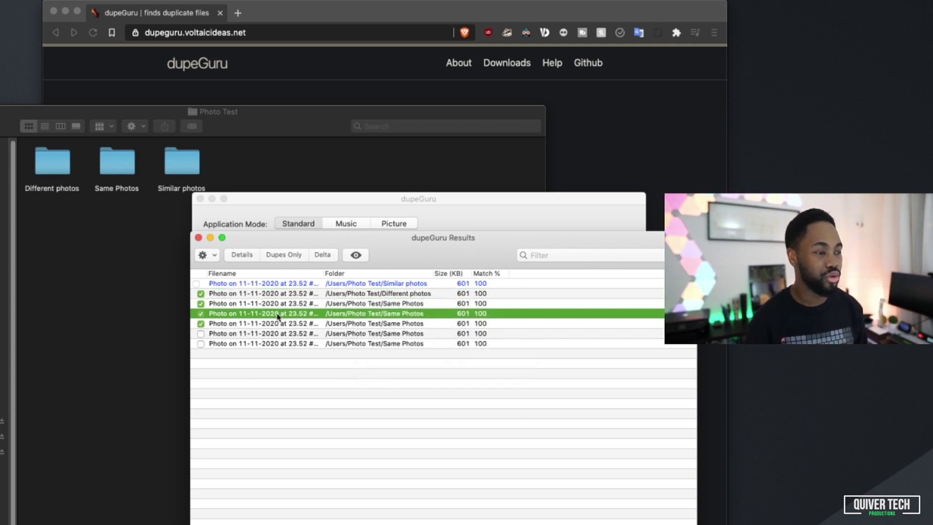
left_click(201, 294)
left_click(201, 313)
left_click(201, 303)
left_click(203, 323)
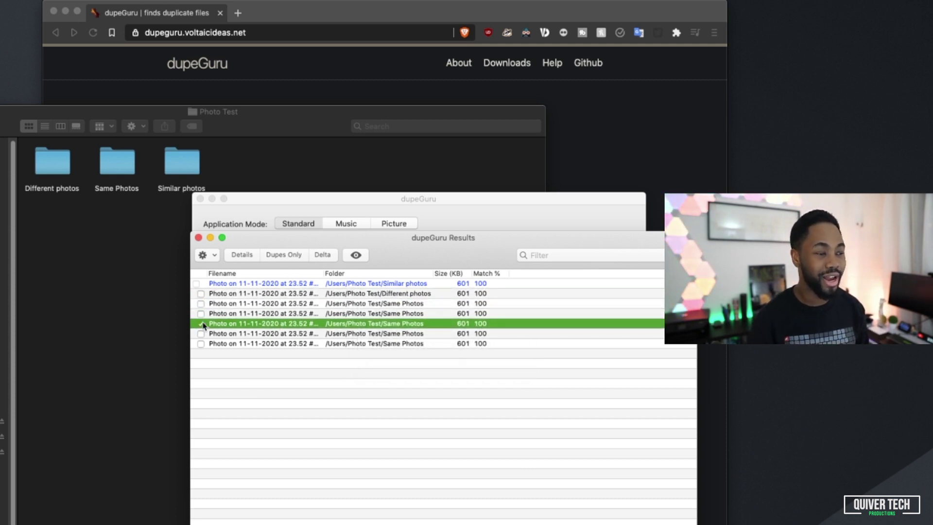